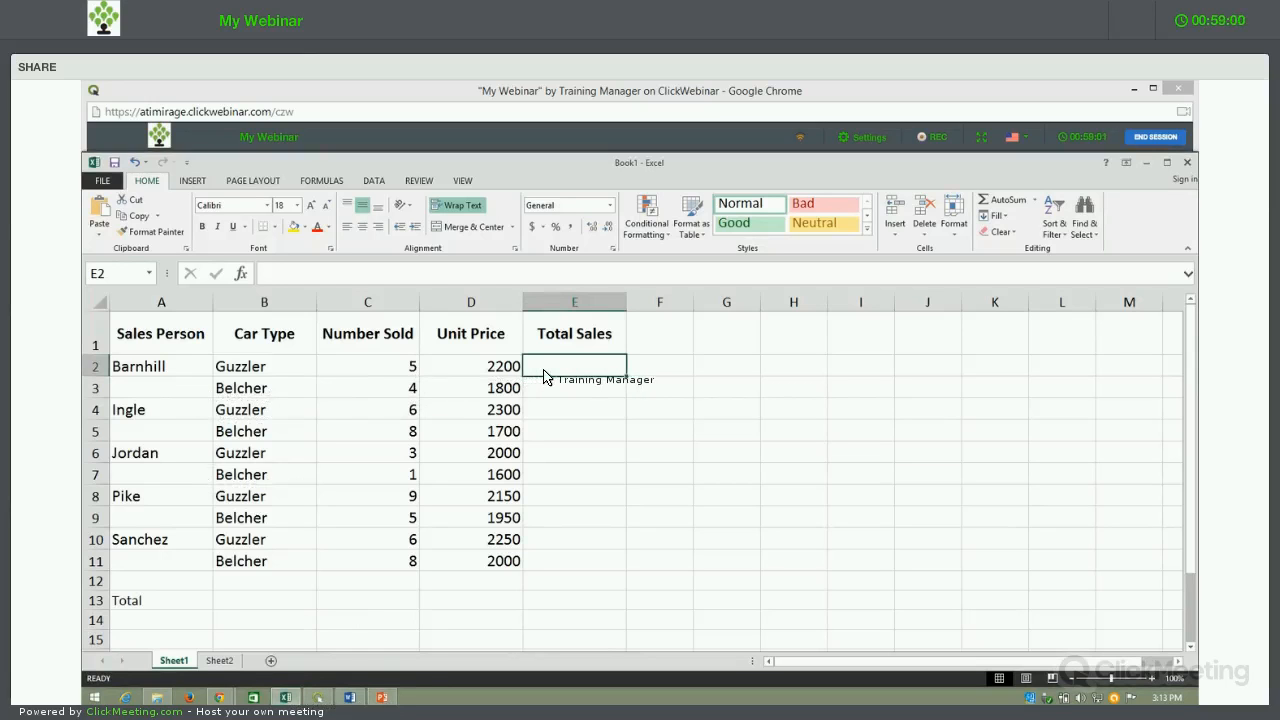
Step: Calculate the first Total Sales value in E2 with =C2*D2 and fill the formula down to E11
type("=")
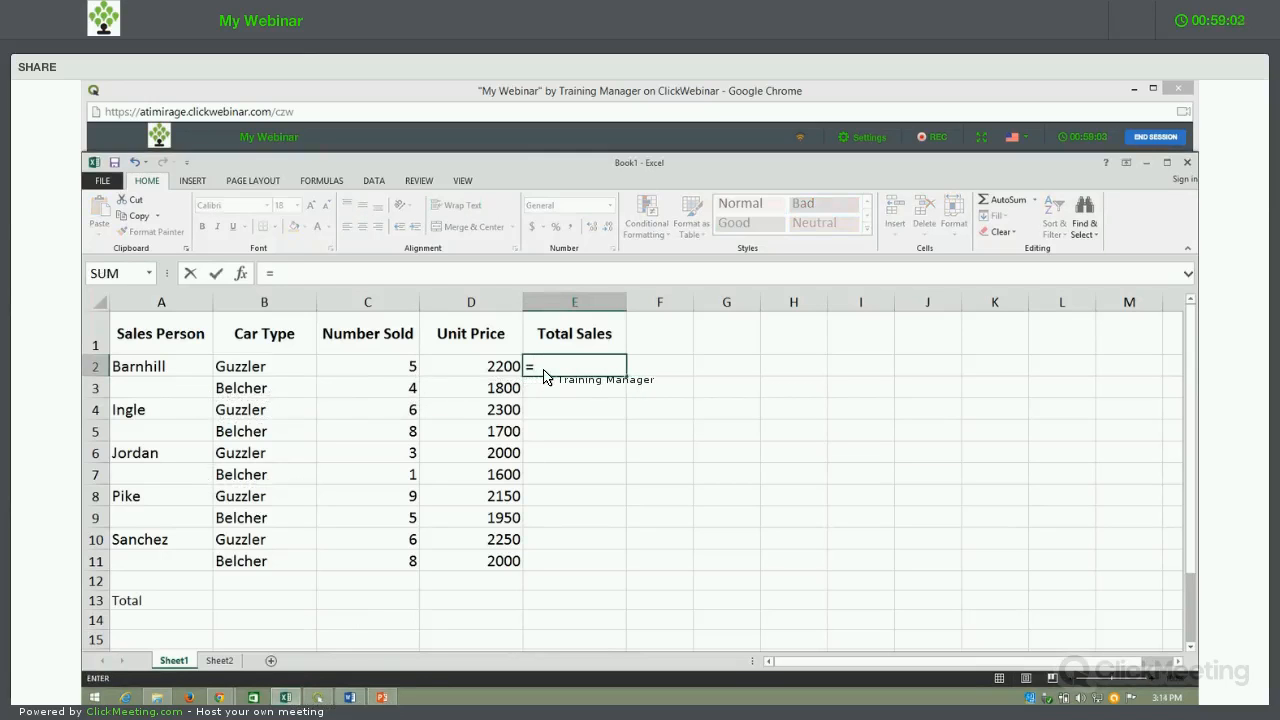
left_click(385, 370)
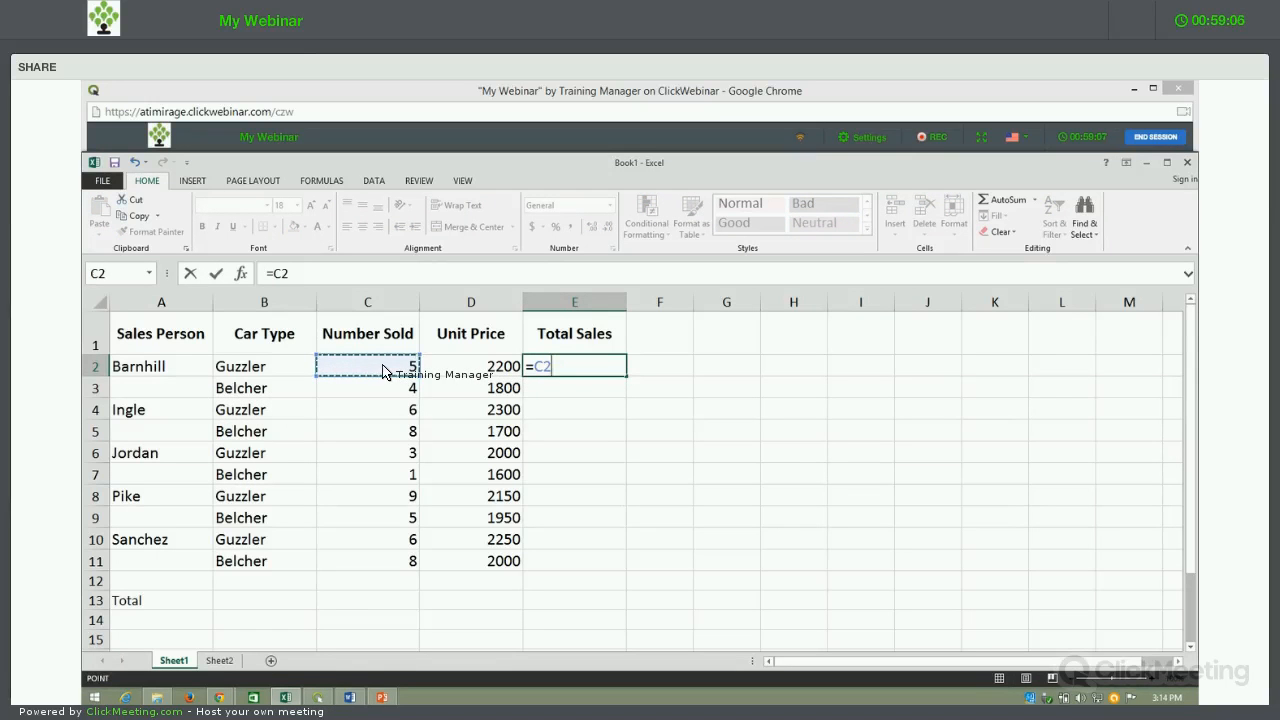
type("*")
left_click(472, 370)
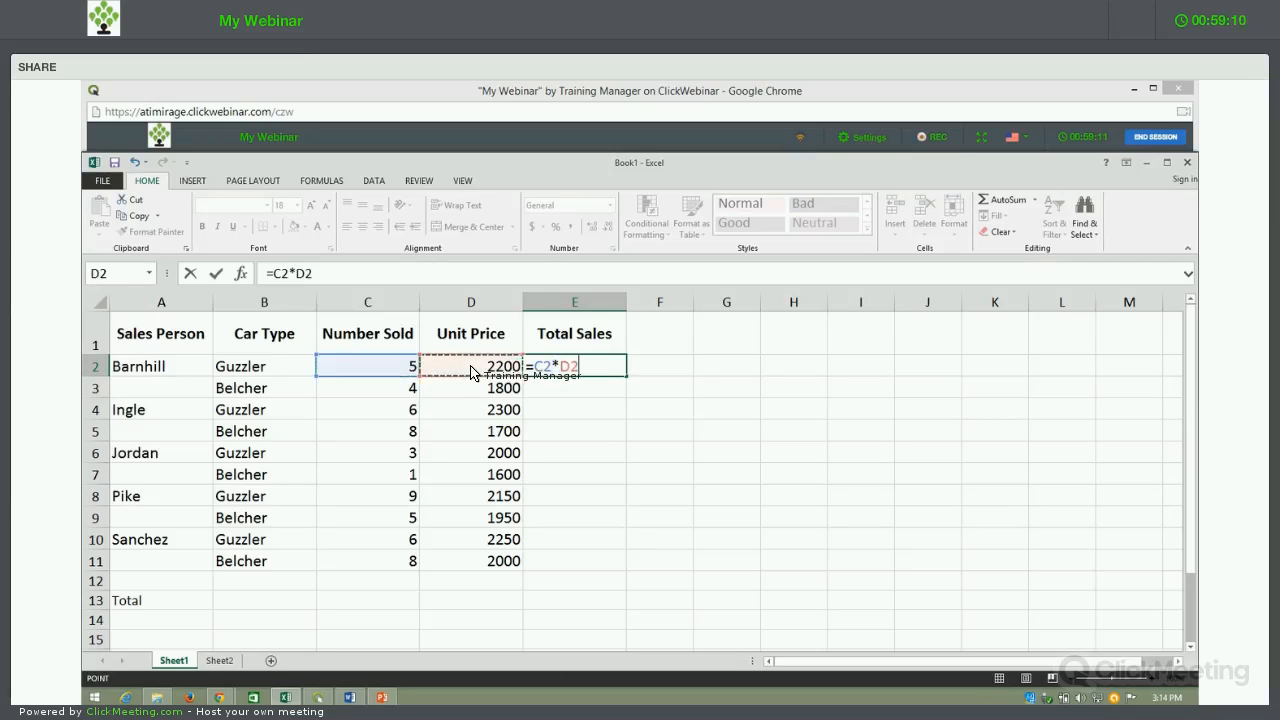
key("Return")
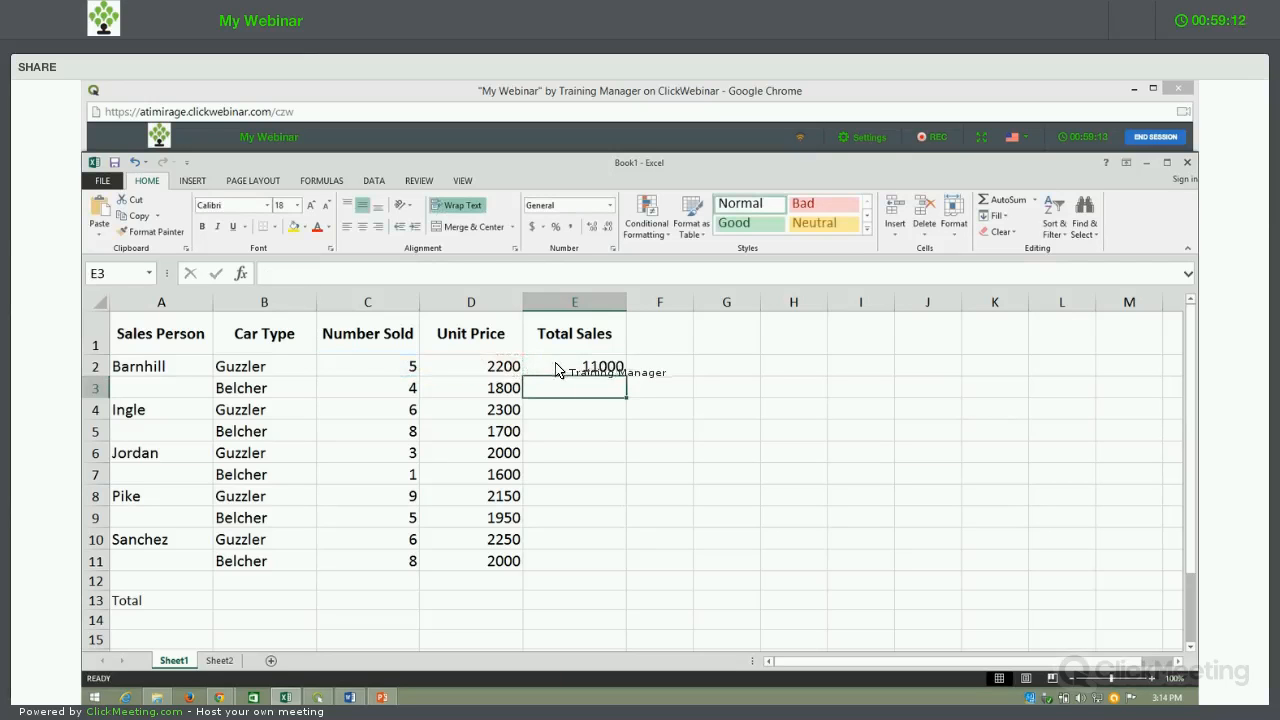
left_click(615, 374)
left_click_drag(622, 428, 613, 577)
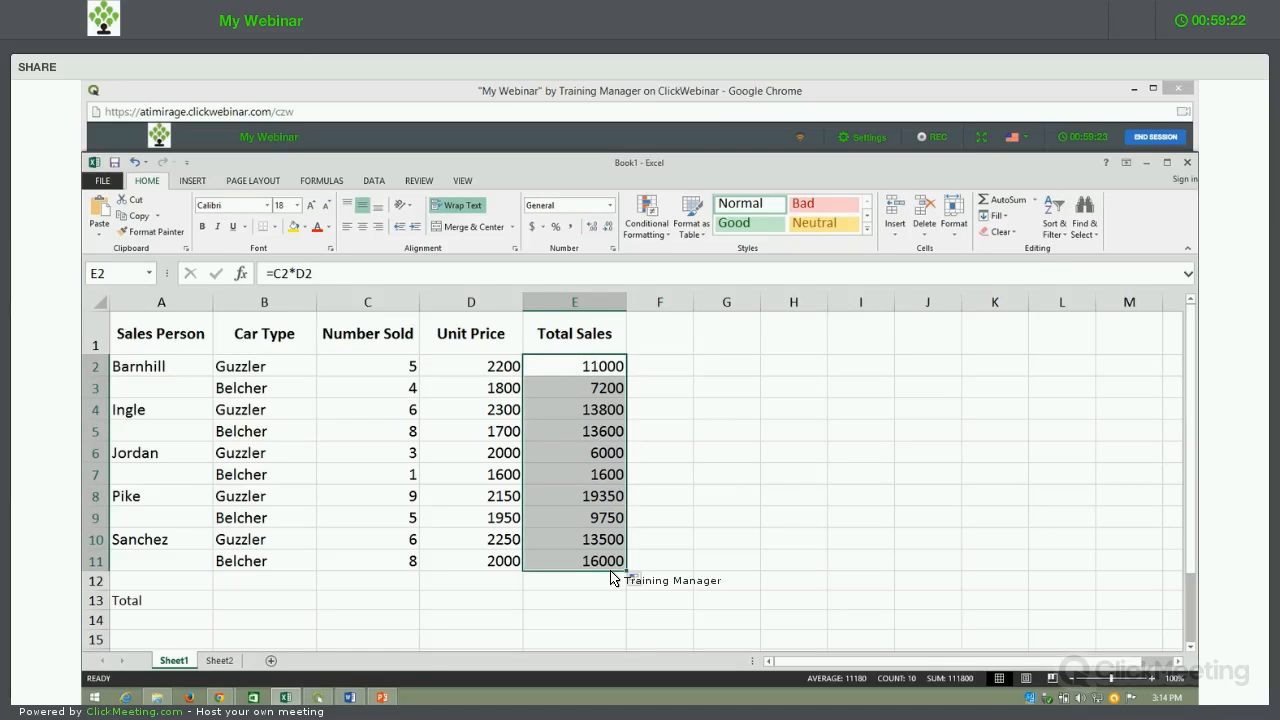
Step: Clear E2:E11 and enter the multi-cell array formula =C2:C11*D2:D11 across that range
key("Delete")
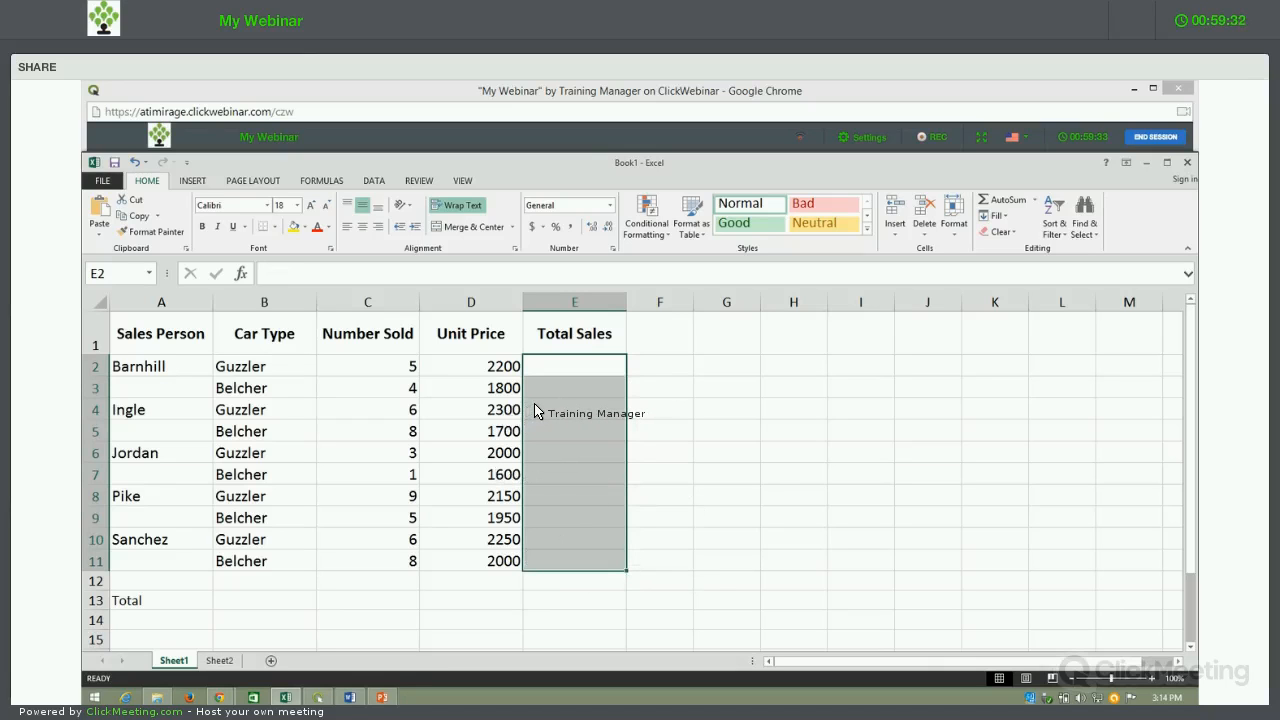
type("=")
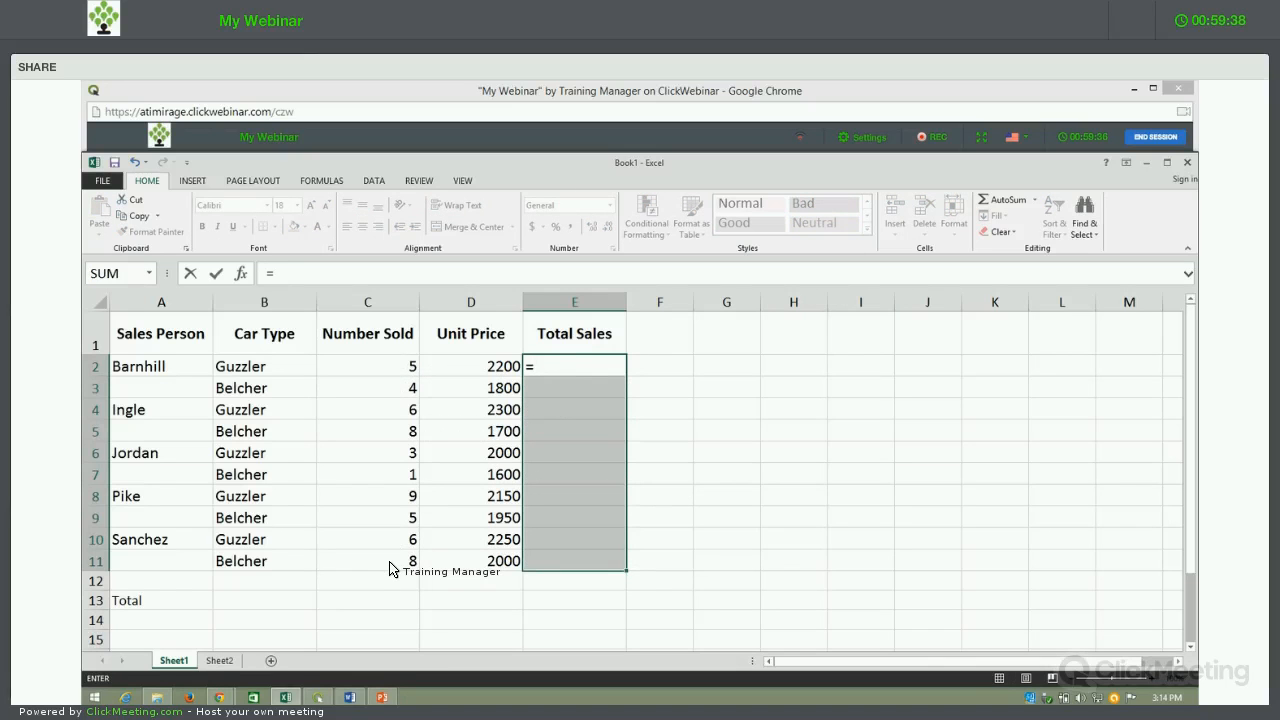
left_click_drag(385, 367, 392, 560)
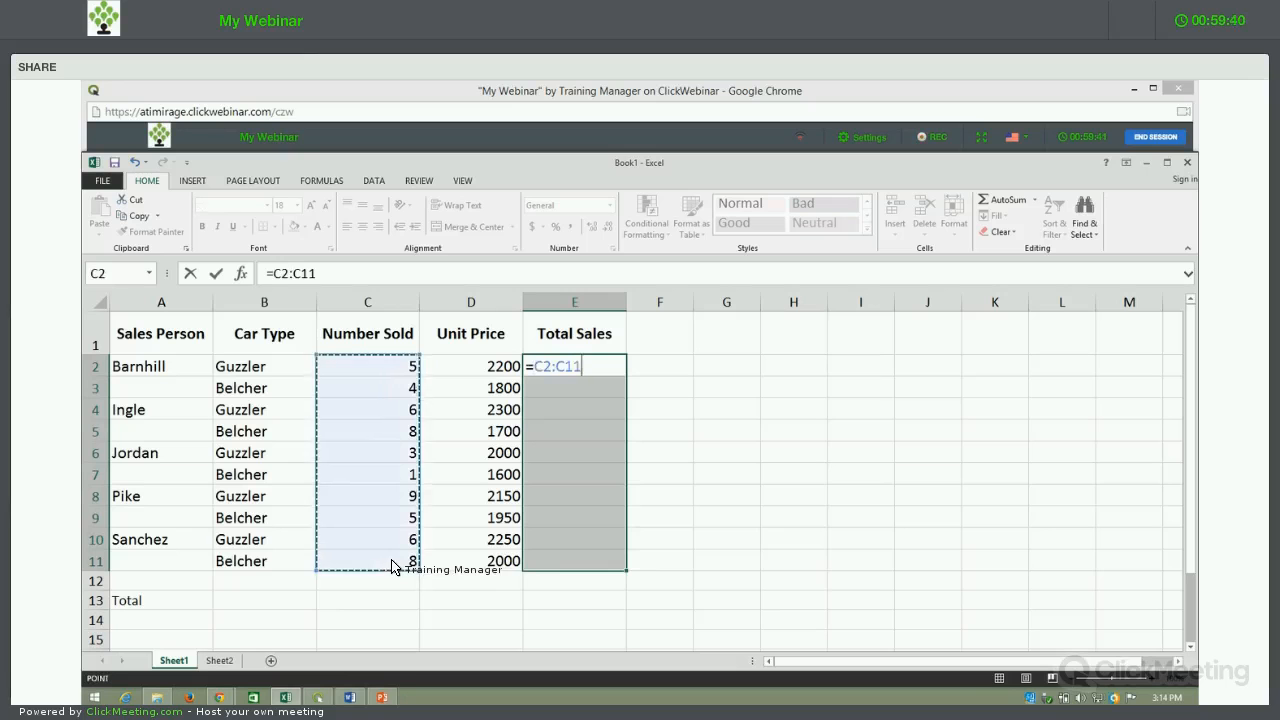
type("*")
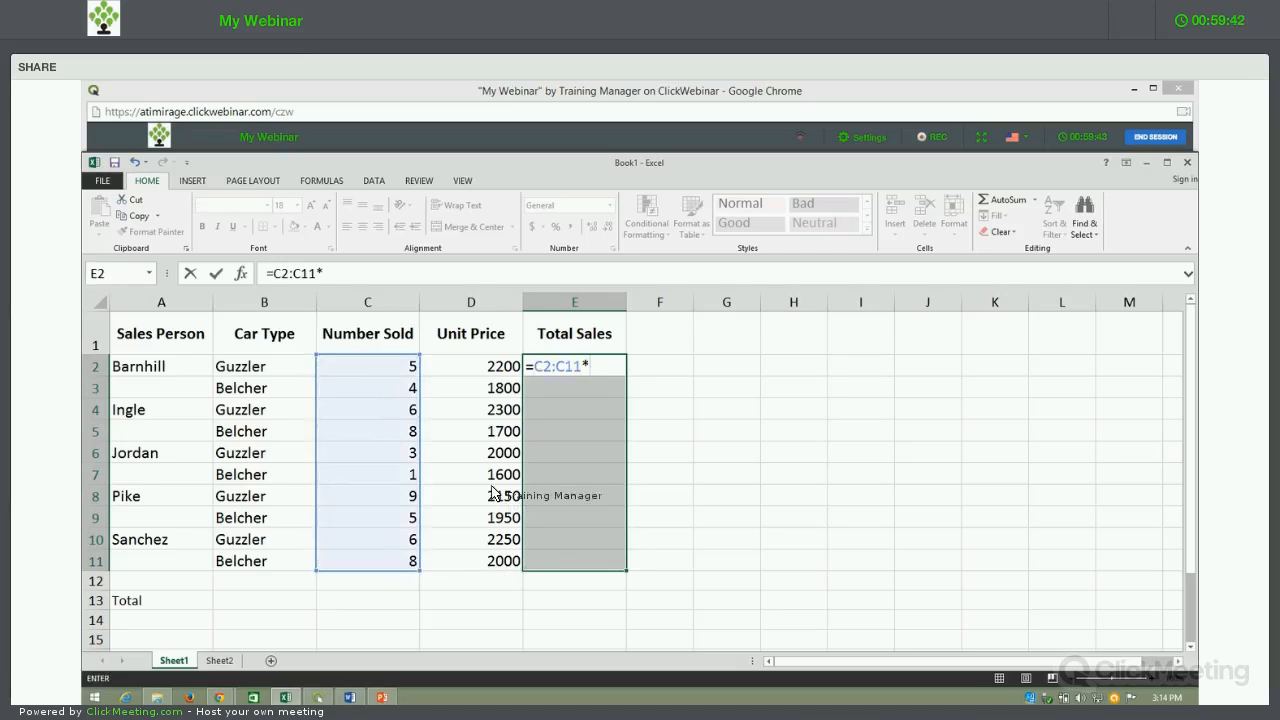
left_click_drag(487, 369, 490, 571)
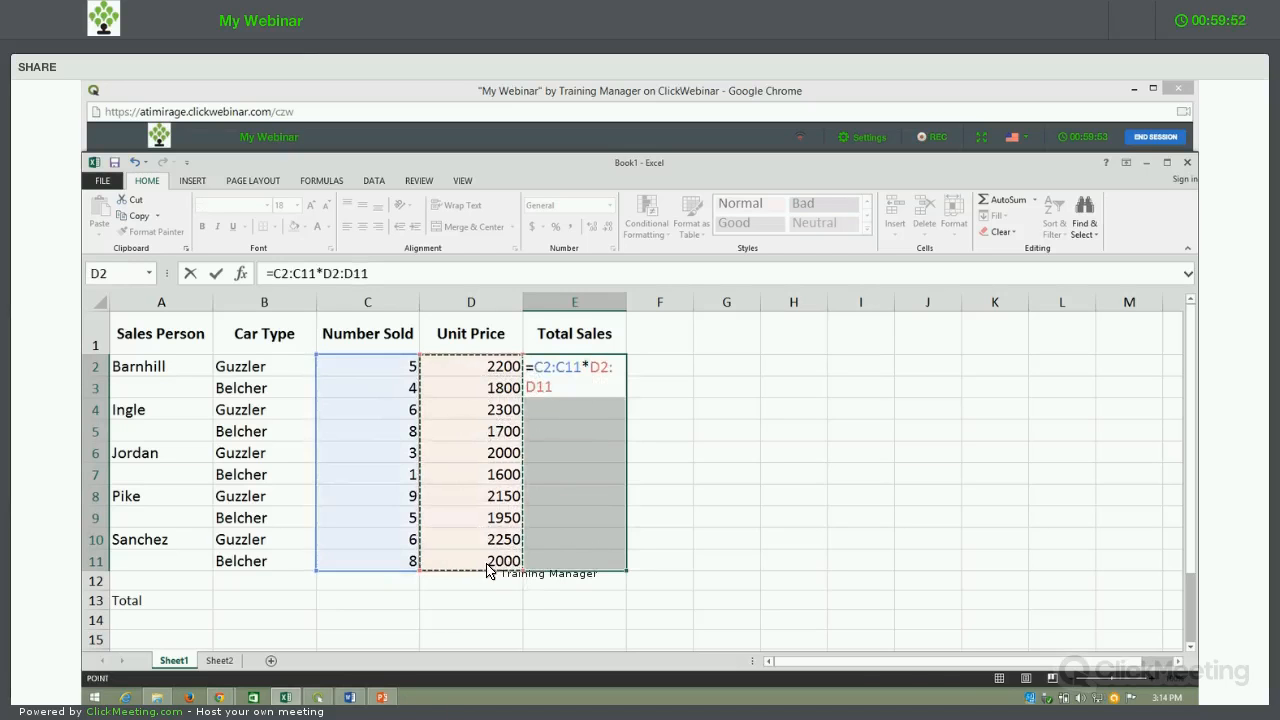
key("ctrl+shift+Return")
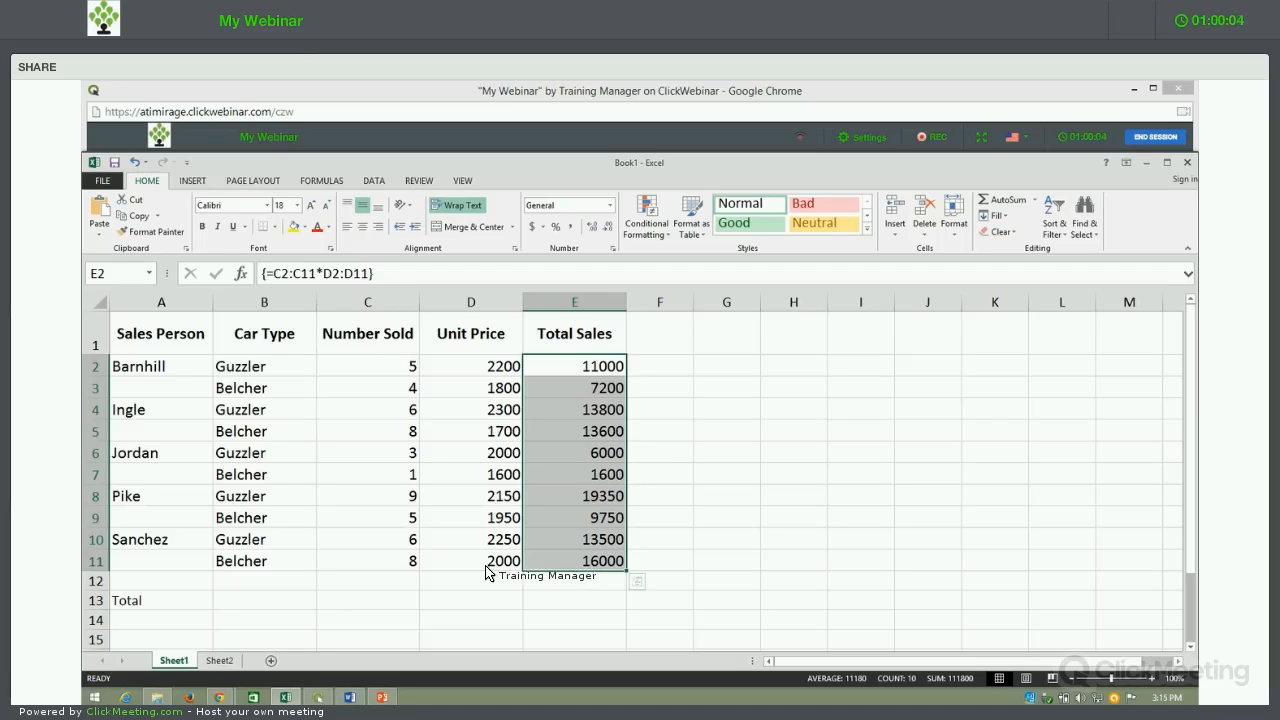
Step: Examine the array formula in the Total Sales cells from E3 down to E9
left_click(577, 393)
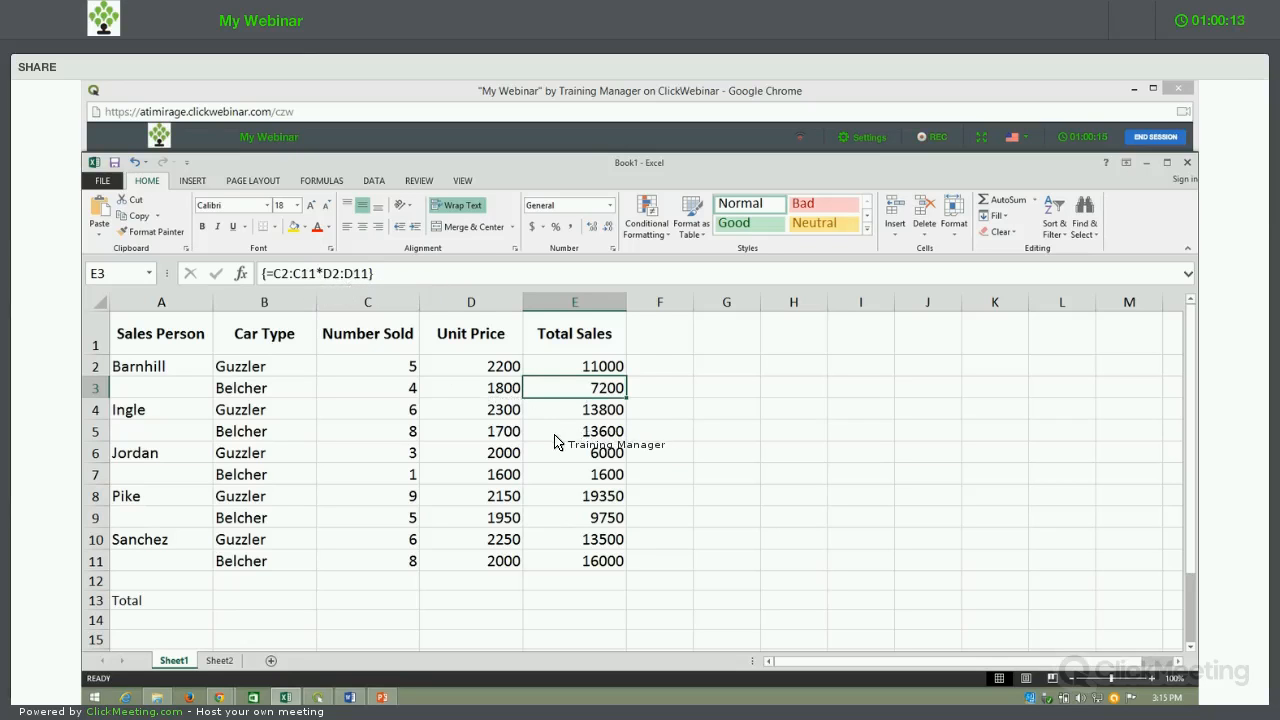
key("Down")
key("Down")
key("Down")
key("Down")
key("Down")
key("Down")
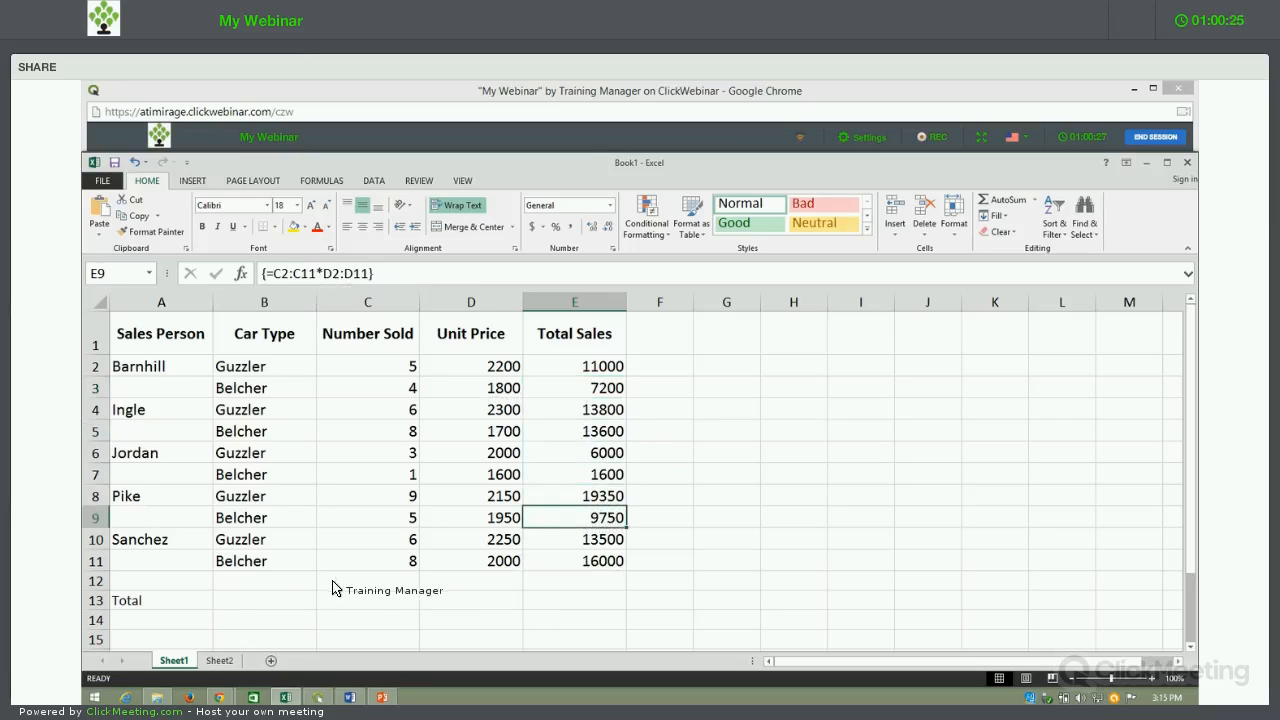
Step: Calculate the overall total in B13 with the single-cell array formula =SUM(C2:C11*D2:D11)
left_click(288, 605)
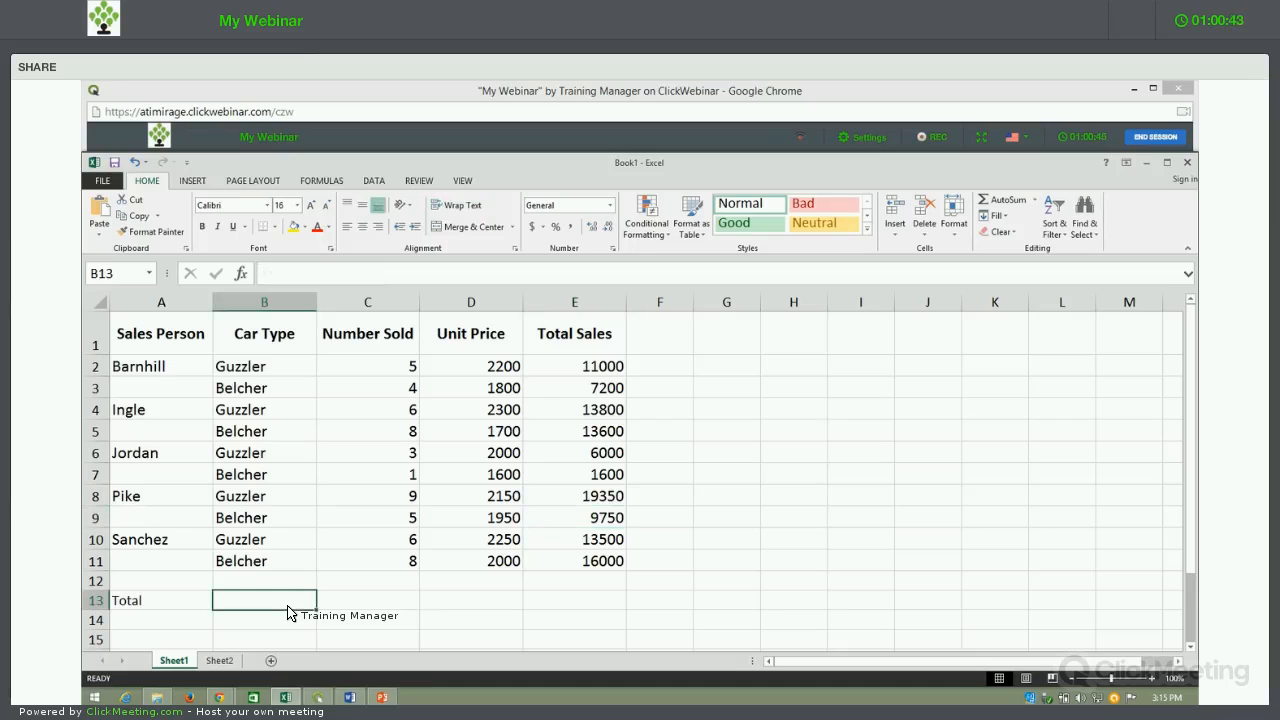
type("=")
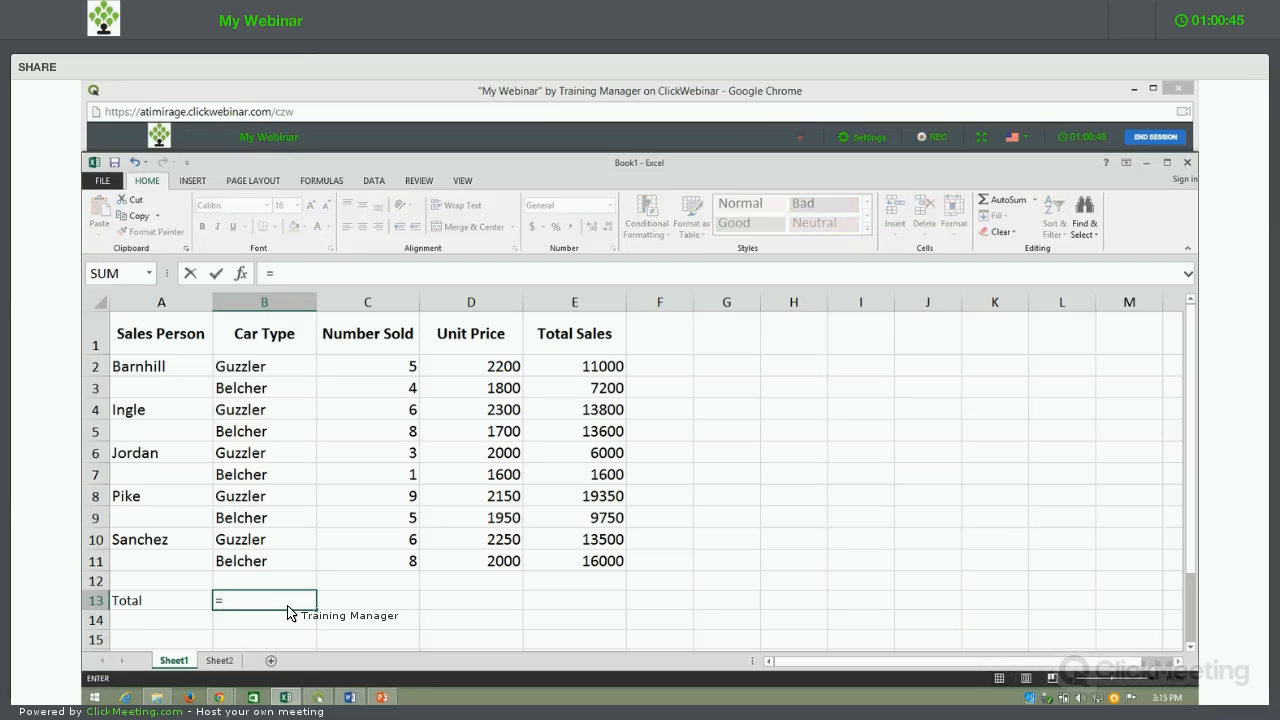
type("sum")
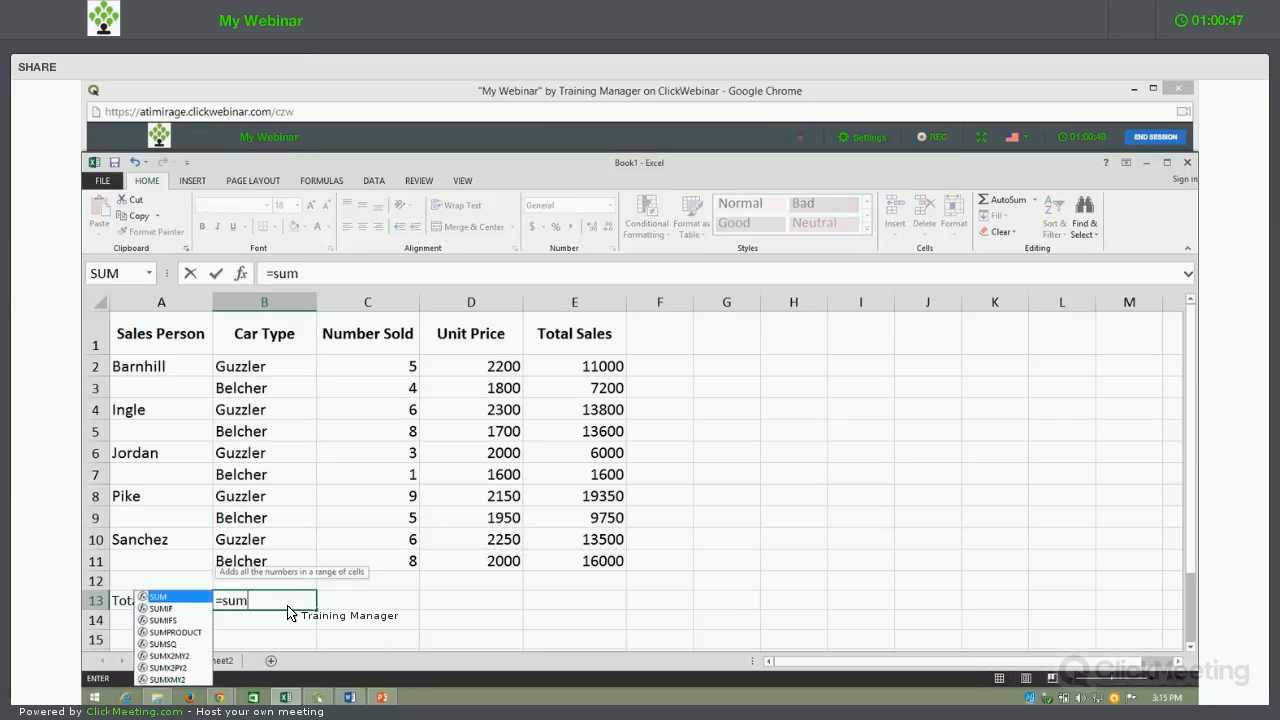
type("(")
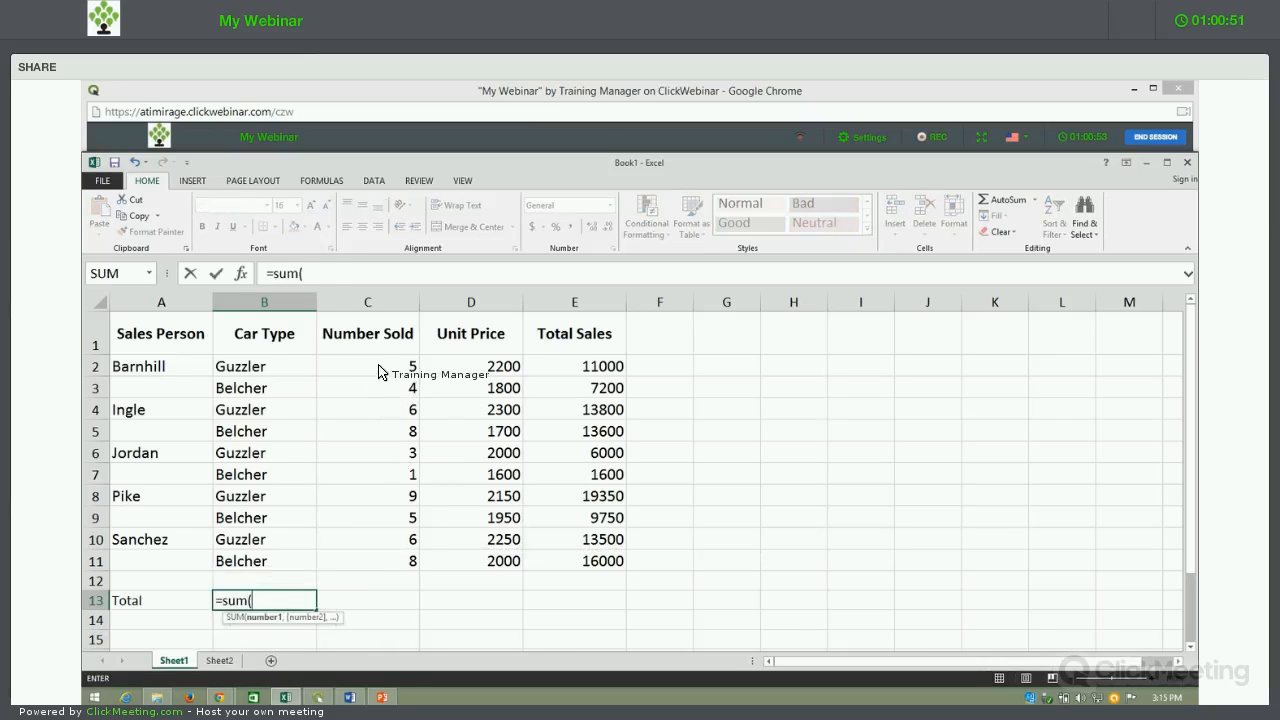
left_click_drag(380, 366, 385, 431)
left_click_drag(385, 483, 386, 577)
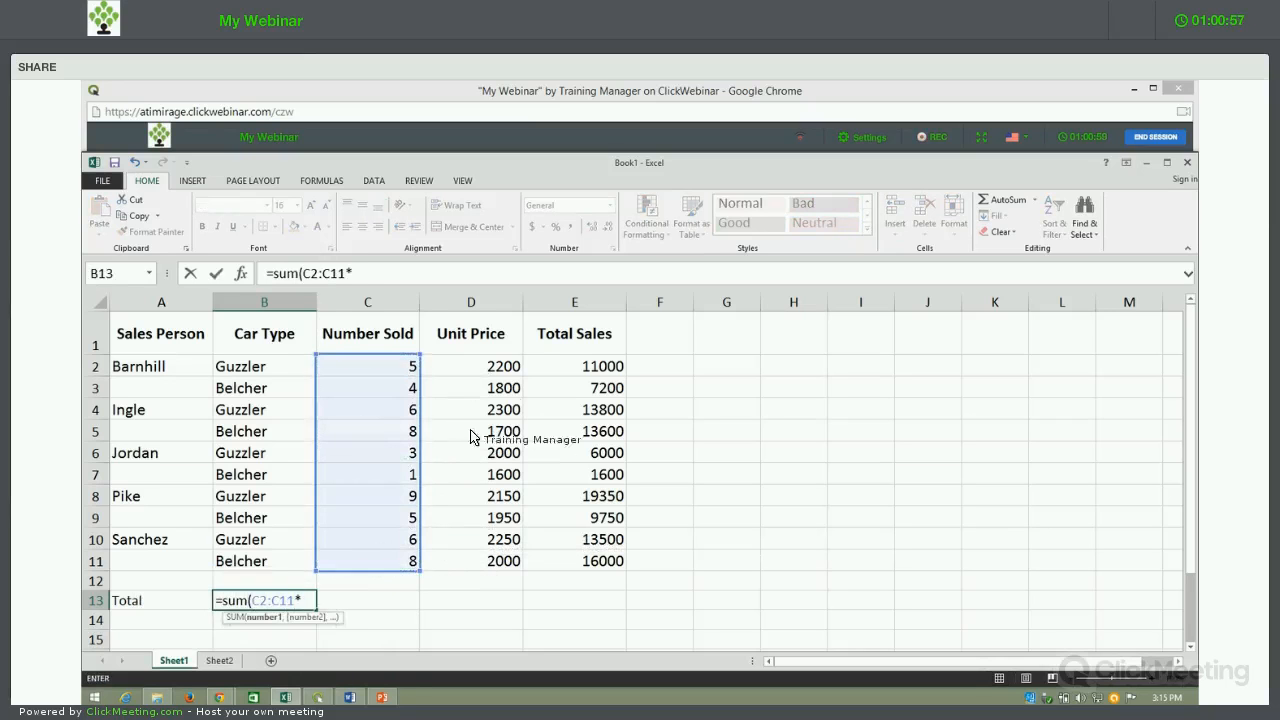
type("*")
left_click(495, 367)
left_click_drag(493, 461, 490, 568)
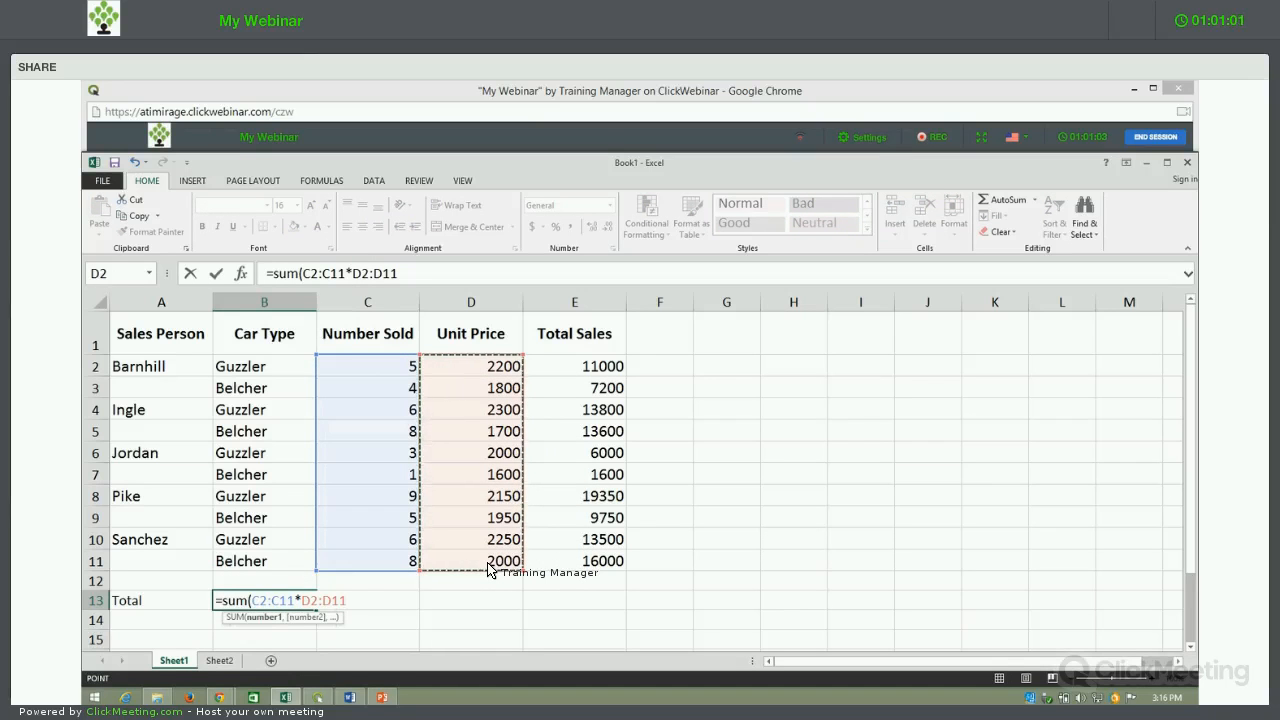
type(")")
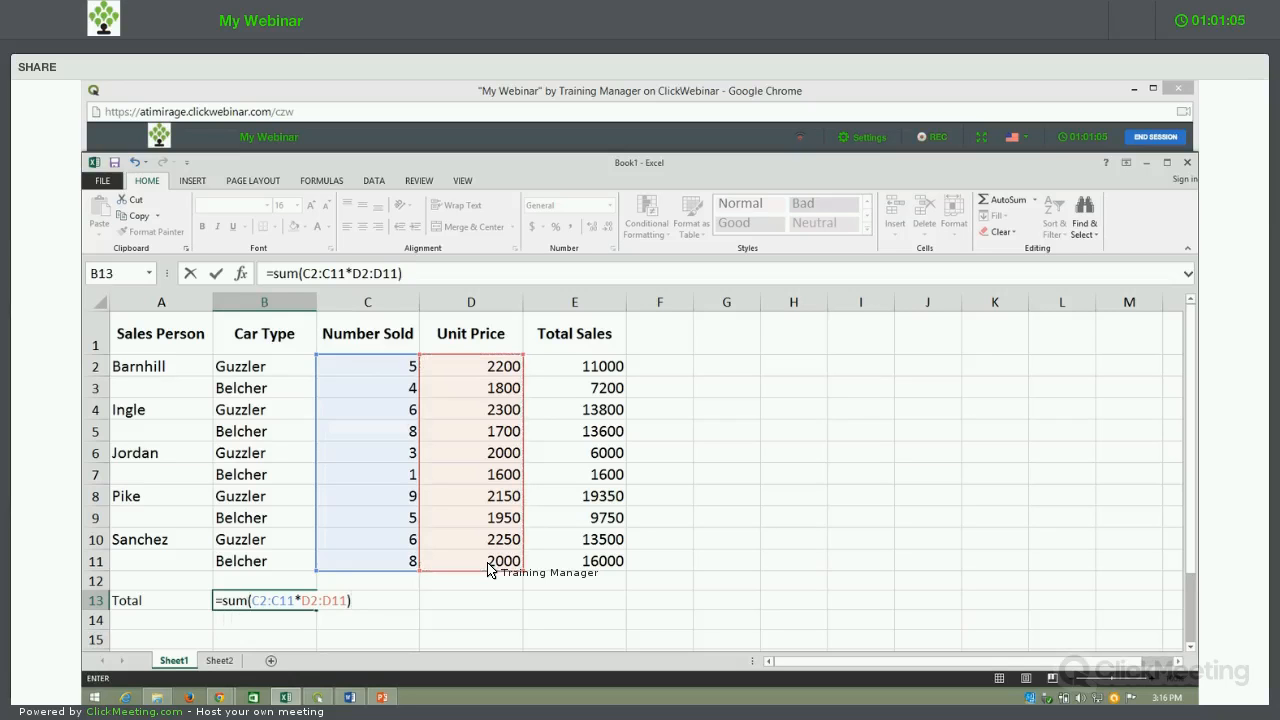
key("ctrl+shift+Return")
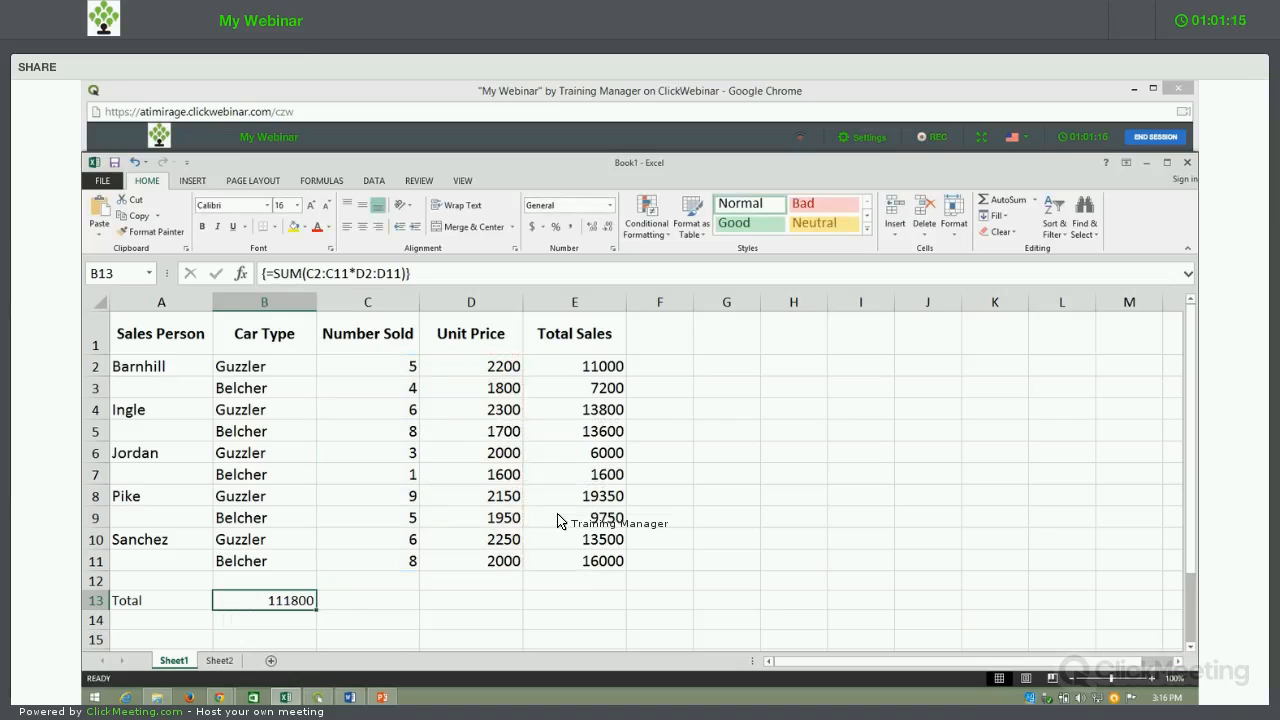
Step: Sum E2:E11 in E12 with AutoSum to check the array total, clear E12 and reselect B13
left_click(606, 580)
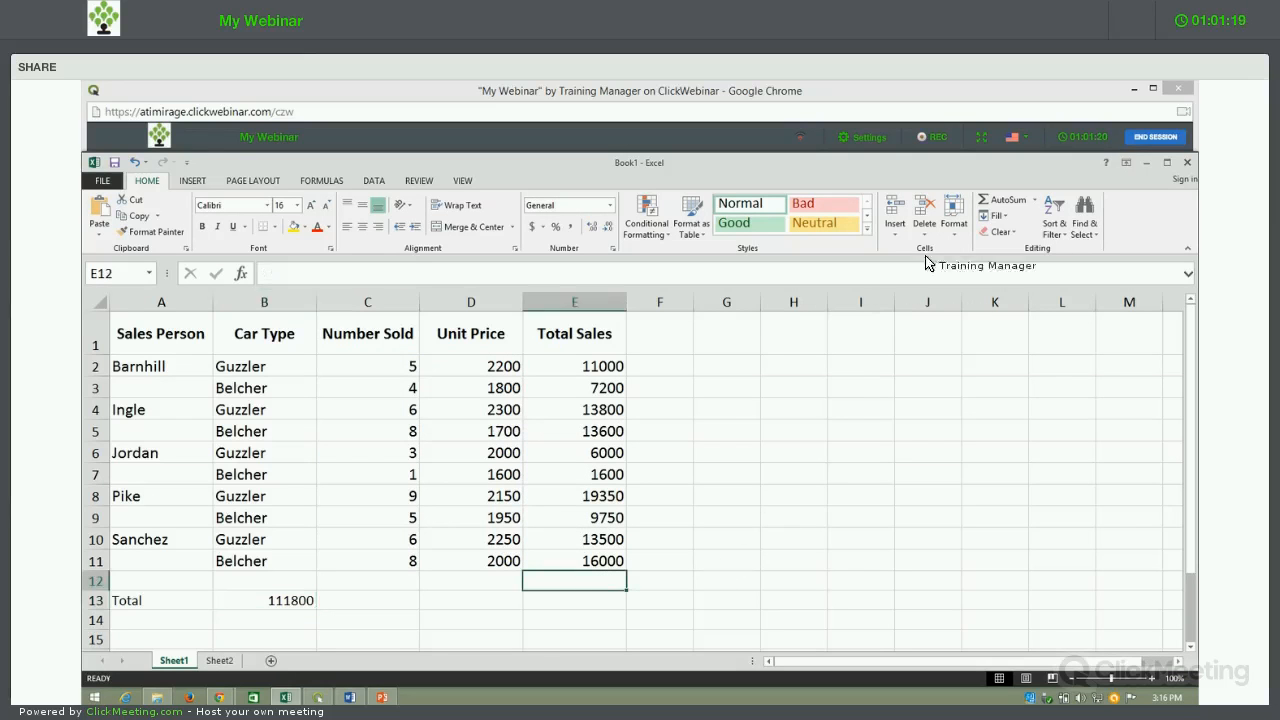
left_click(1005, 200)
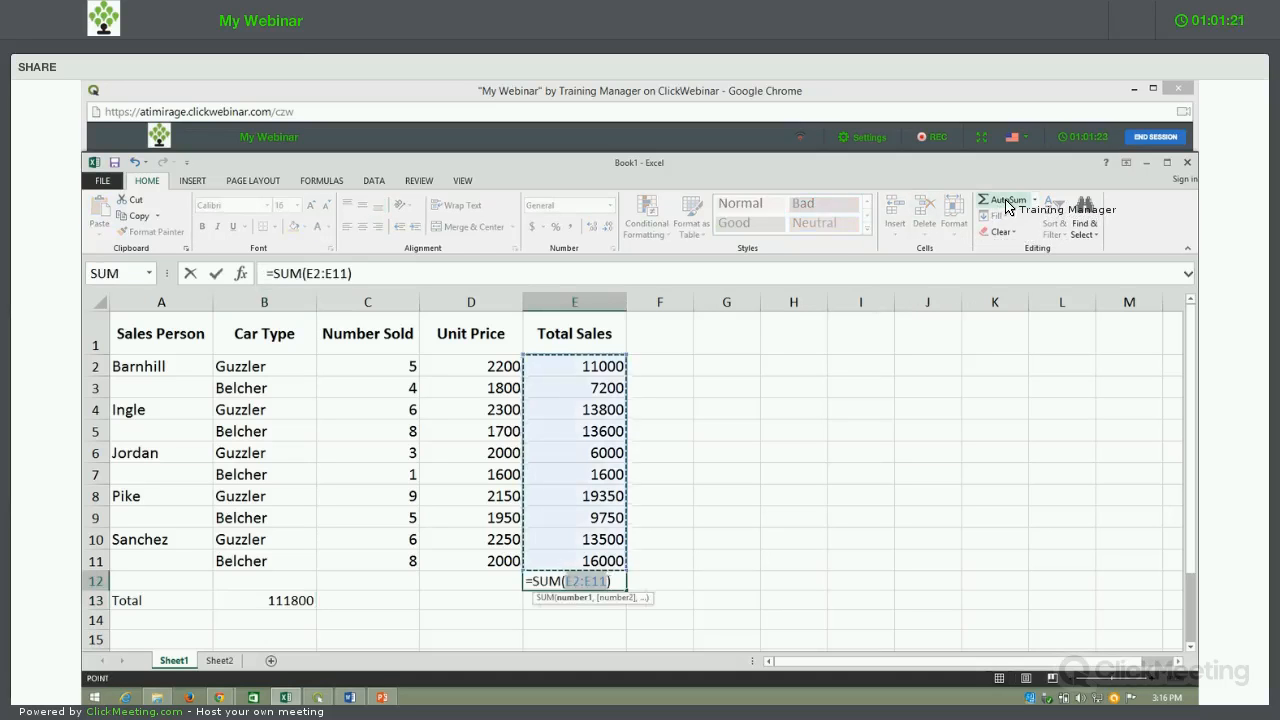
left_click(1005, 203)
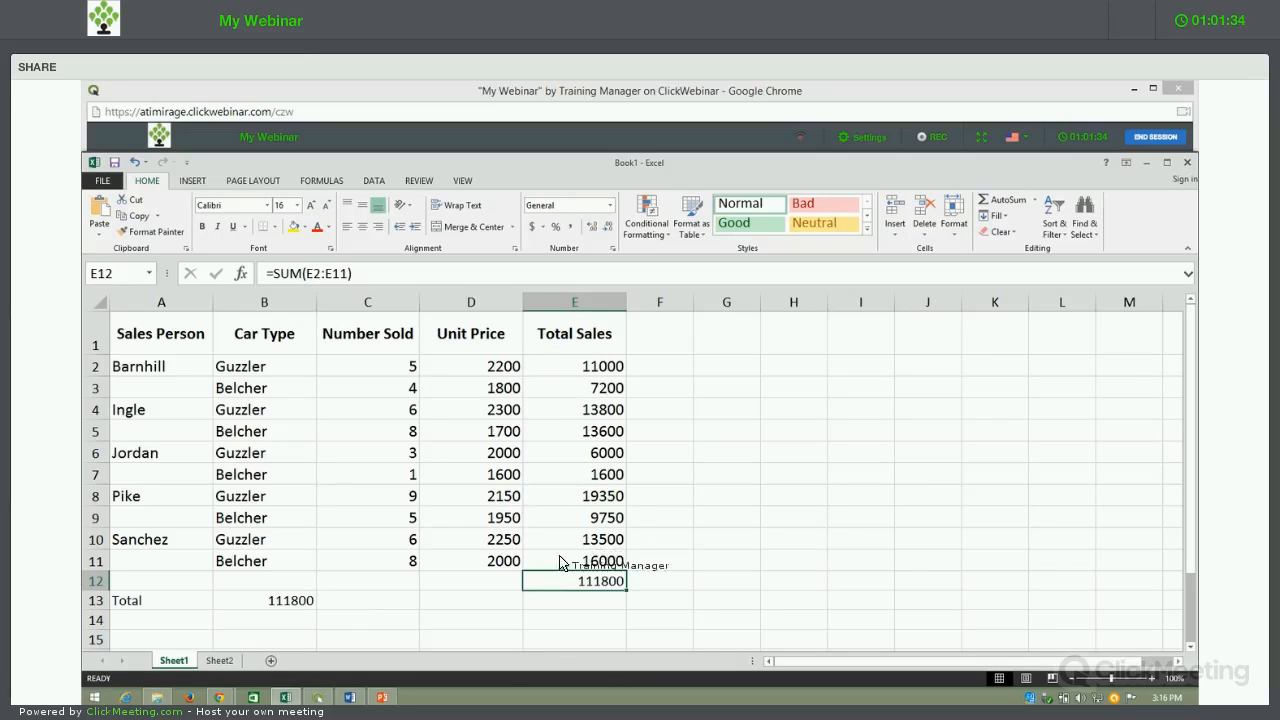
left_click(285, 602)
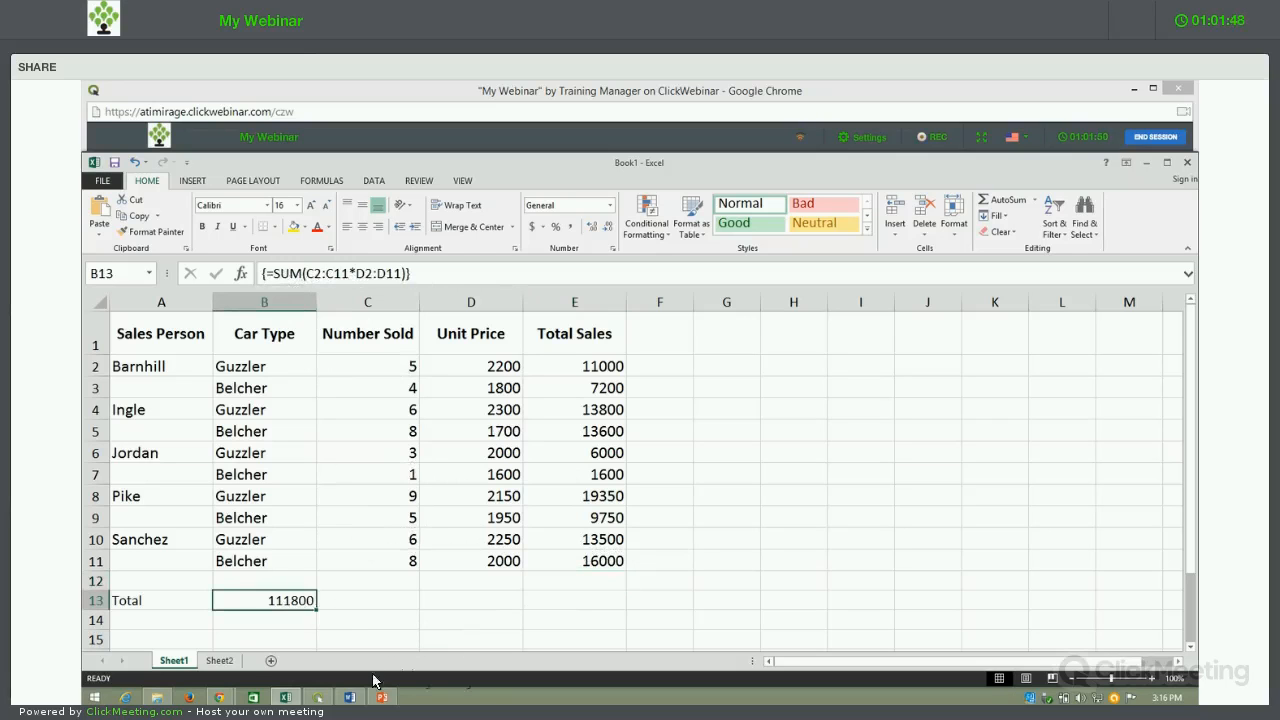
Step: Switch to the PowerPoint slide show and reveal the array formula rules through the first multi-cell rule about selecting the result range
left_click(383, 705)
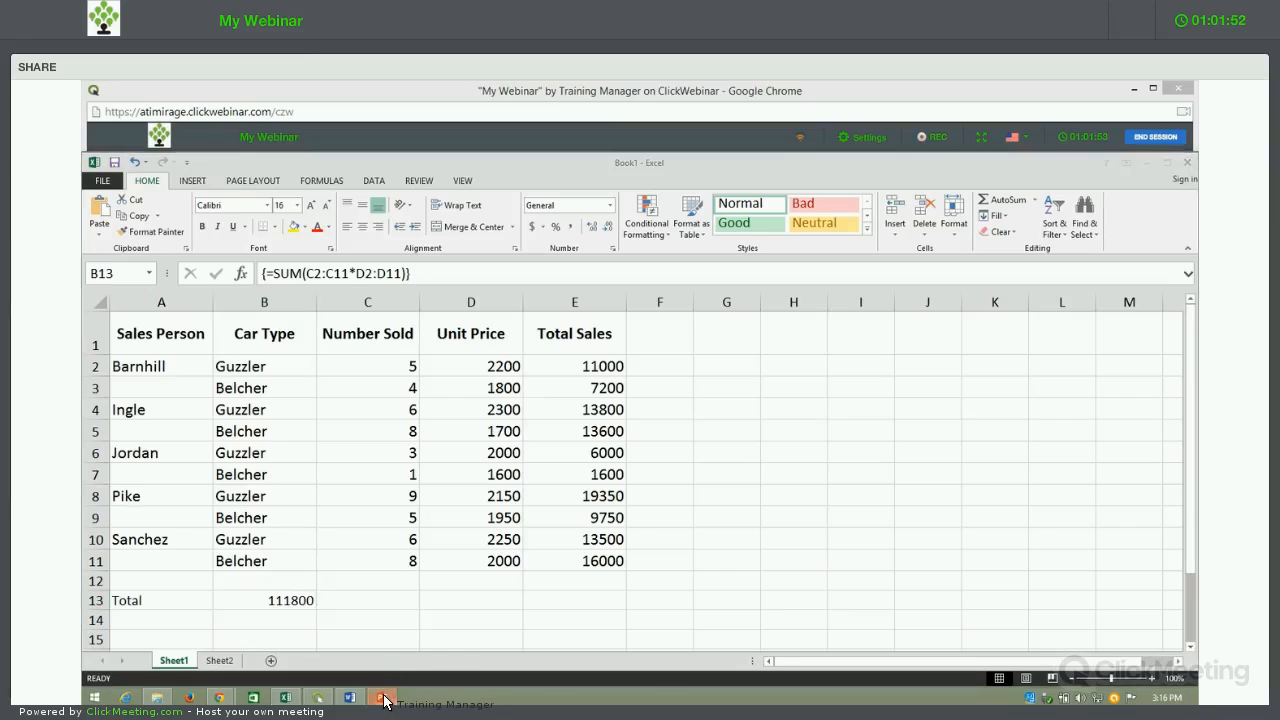
key("Right")
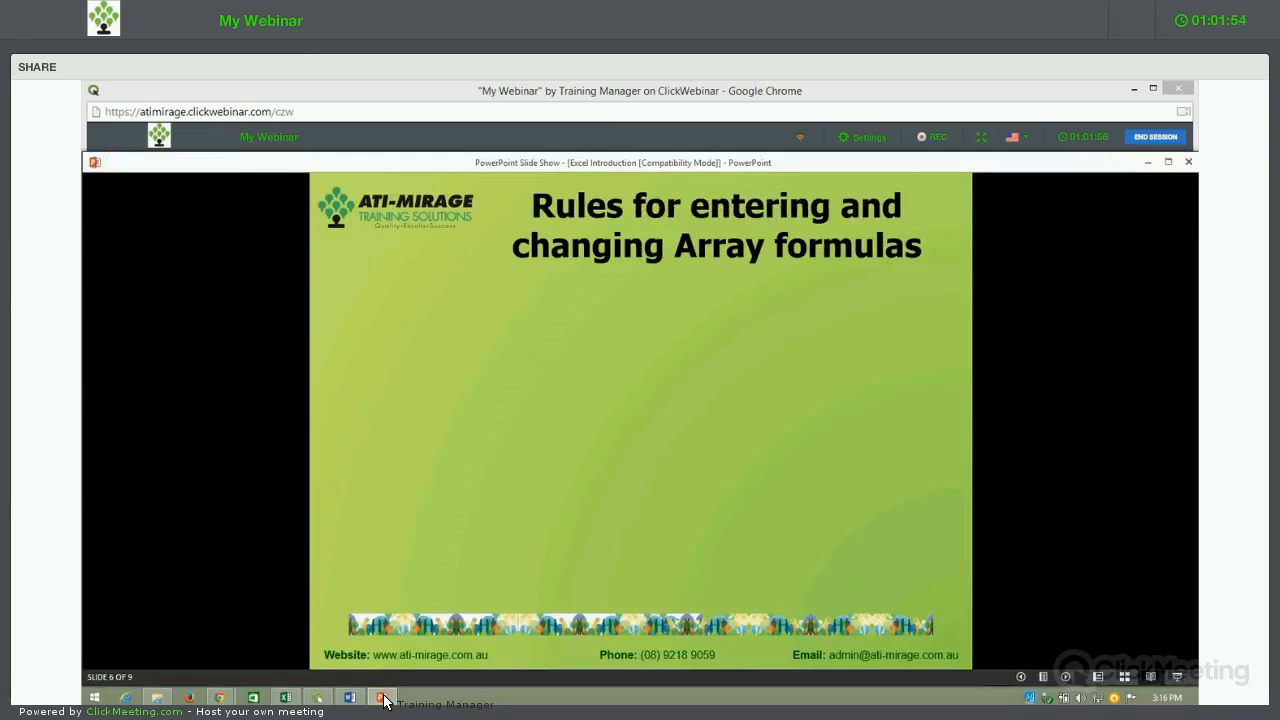
key("Right")
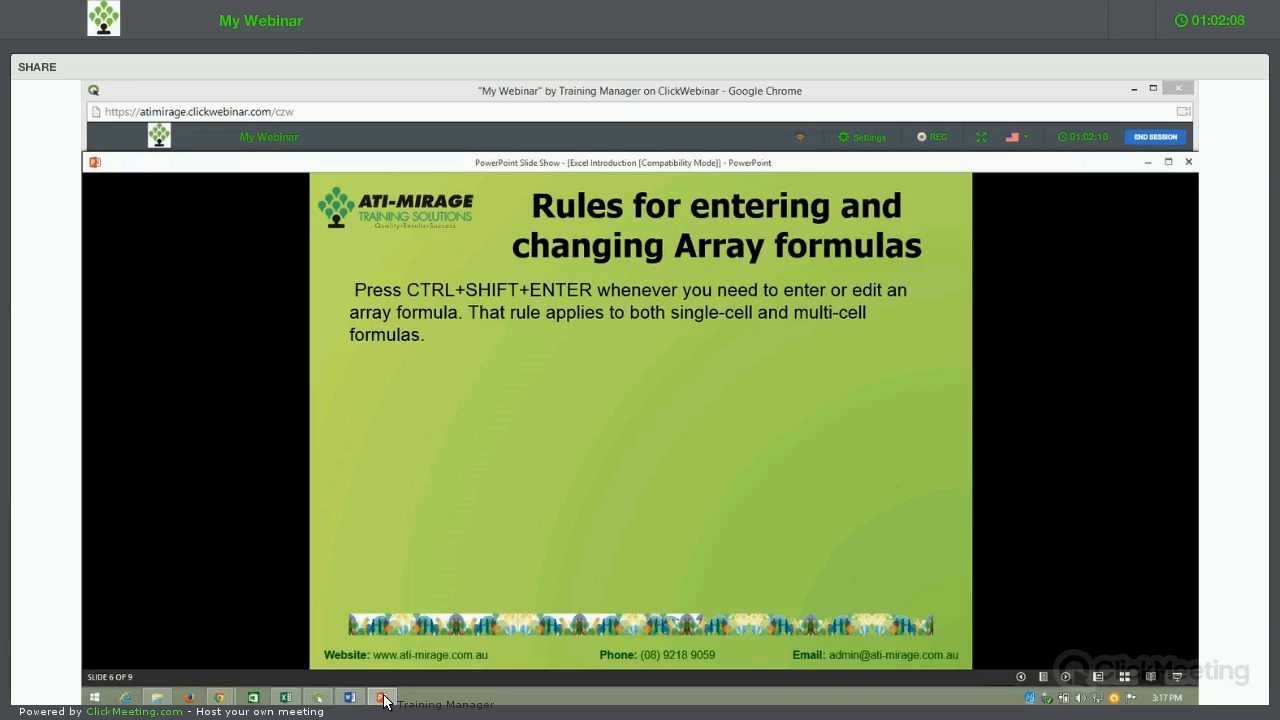
key("Right")
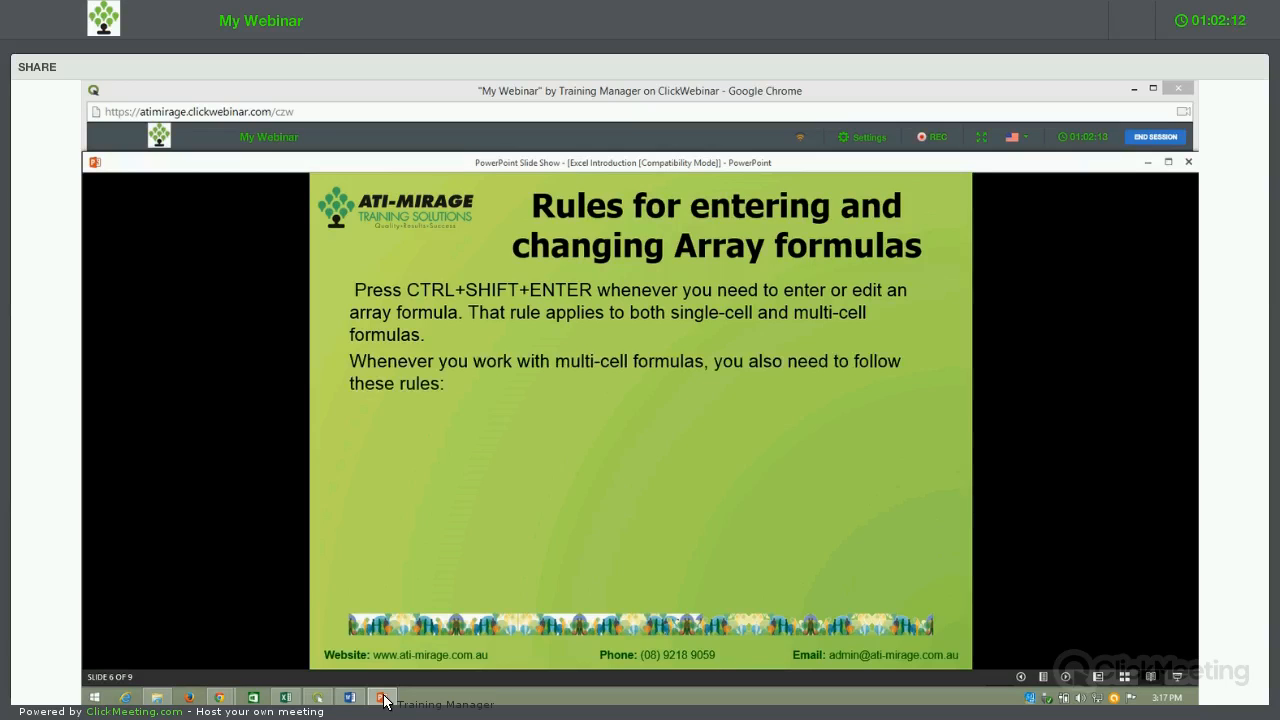
key("Right")
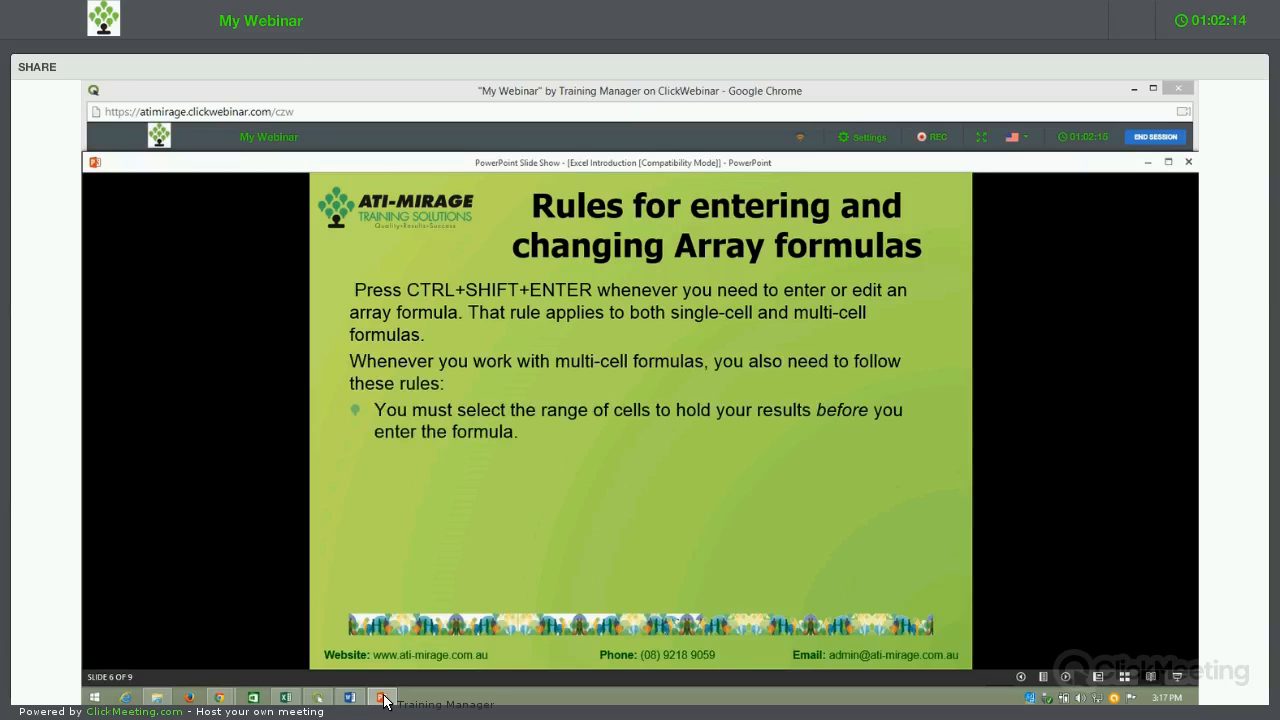